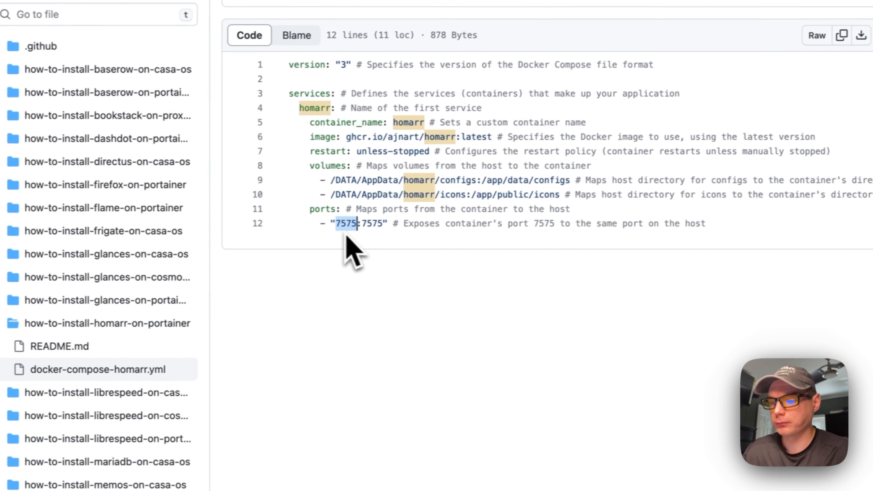
# Switch to Portainer's local environment and start a new stack named homarr-stack.
pyautogui.click(362, 264)
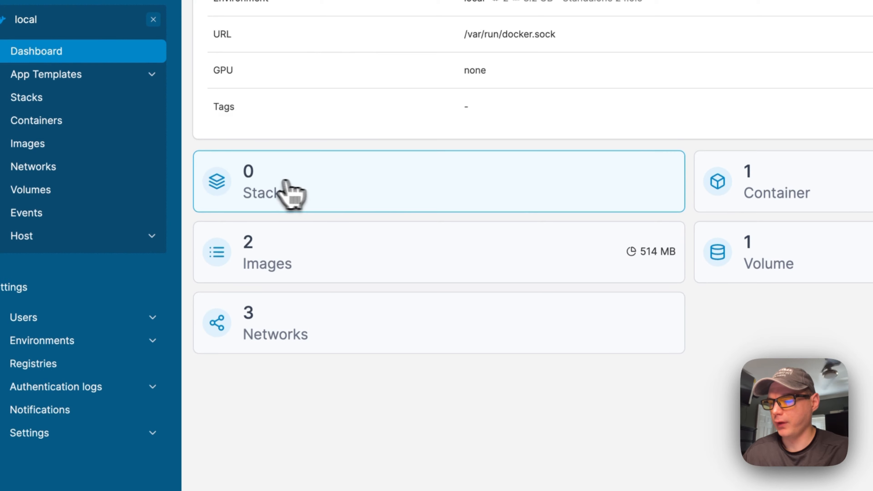
pyautogui.click(288, 189)
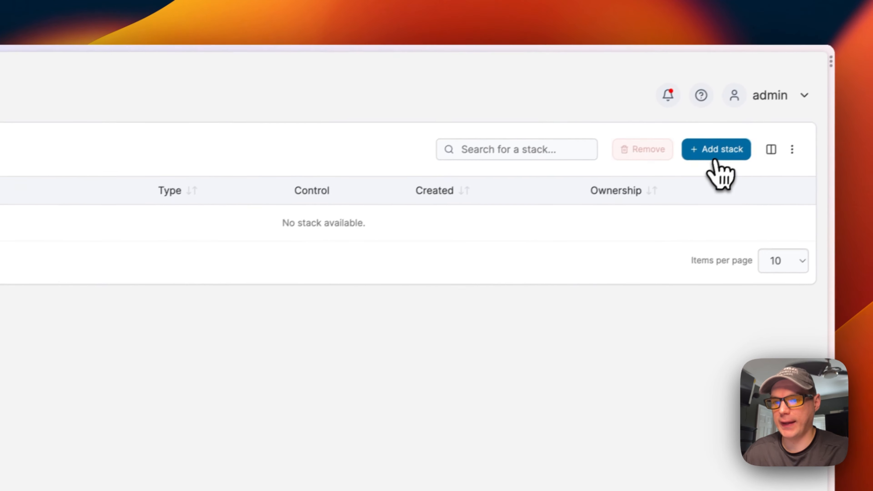
pyautogui.click(815, 103)
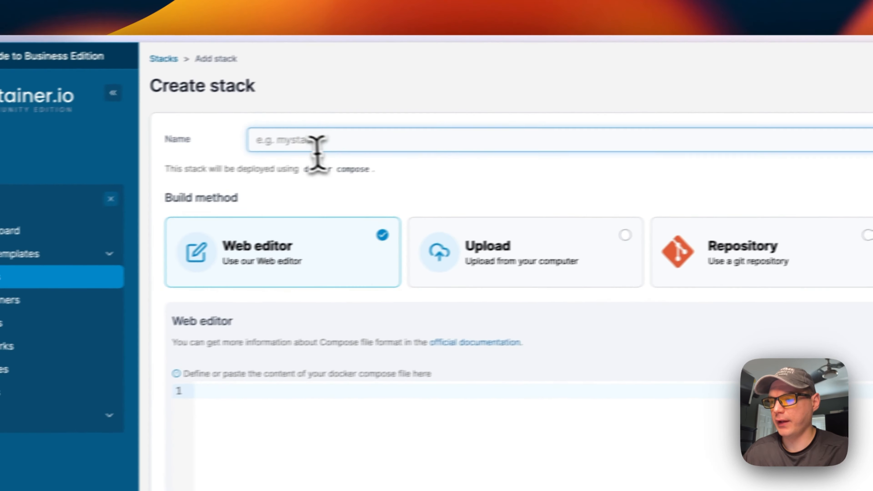
pyautogui.write('homarr-stack')
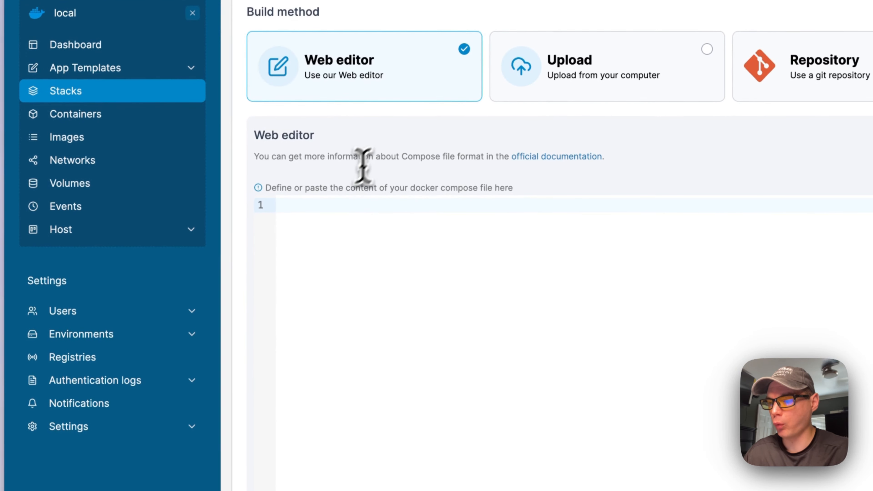
# Paste the copied Homarr Docker Compose definition into the web editor and deploy the stack.
pyautogui.click(325, 225)
pyautogui.press('super+v')
pyautogui.scroll(-8, 325, 225)
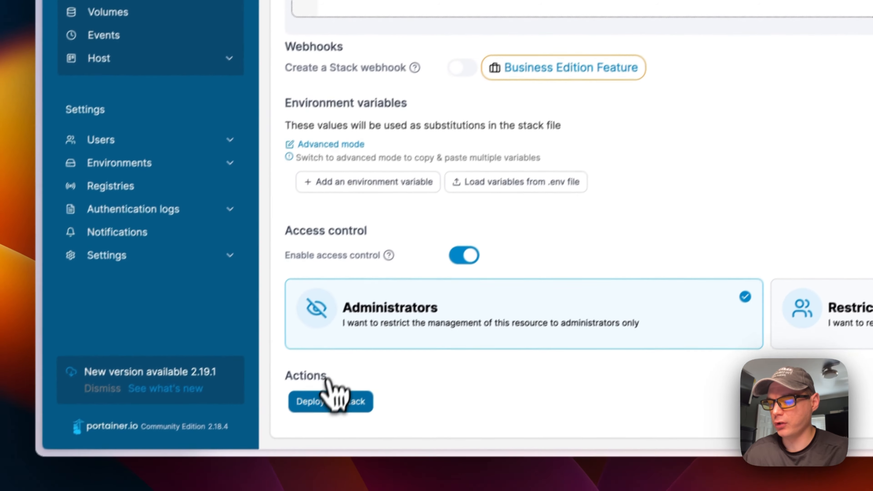
pyautogui.click(341, 387)
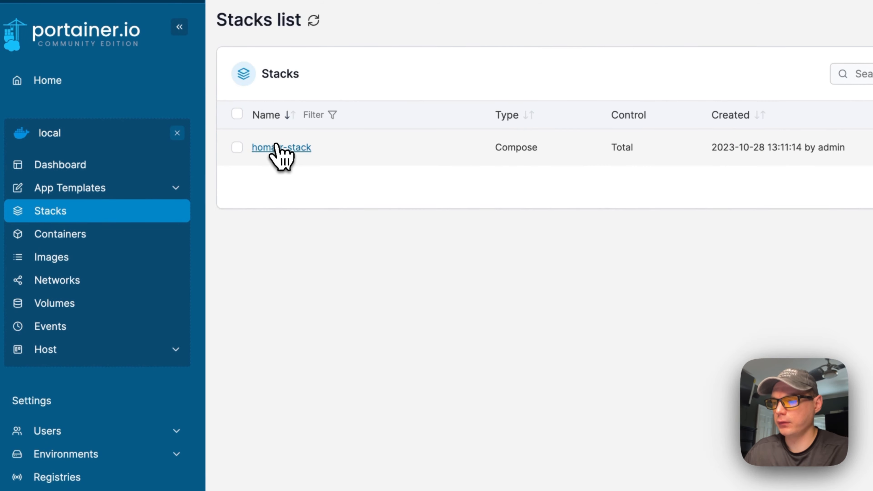
# Open homarr-stack and review its compose definition in the stack editor.
pyautogui.click(277, 146)
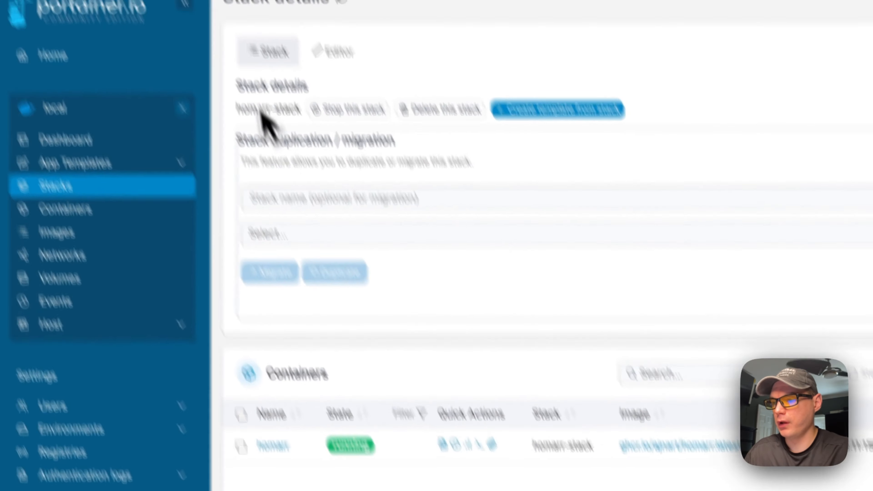
pyautogui.click(332, 52)
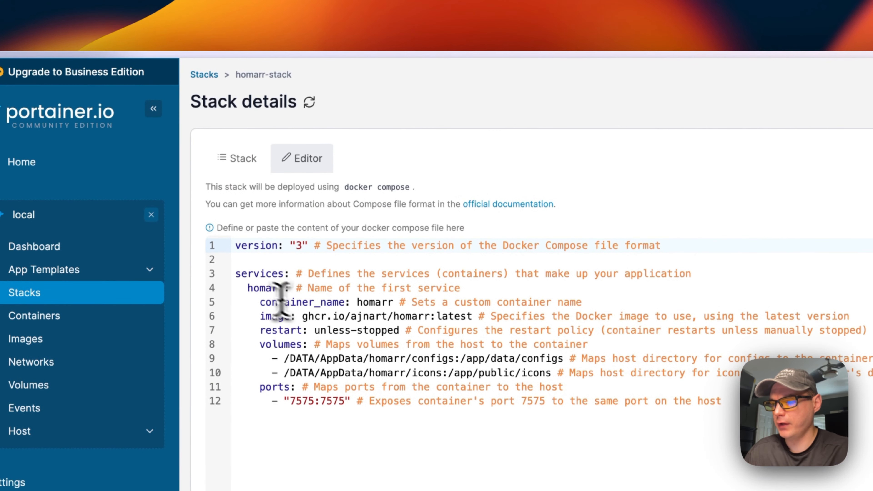
pyautogui.moveTo(240, 245); pyautogui.dragTo(752, 413)
pyautogui.click(372, 404)
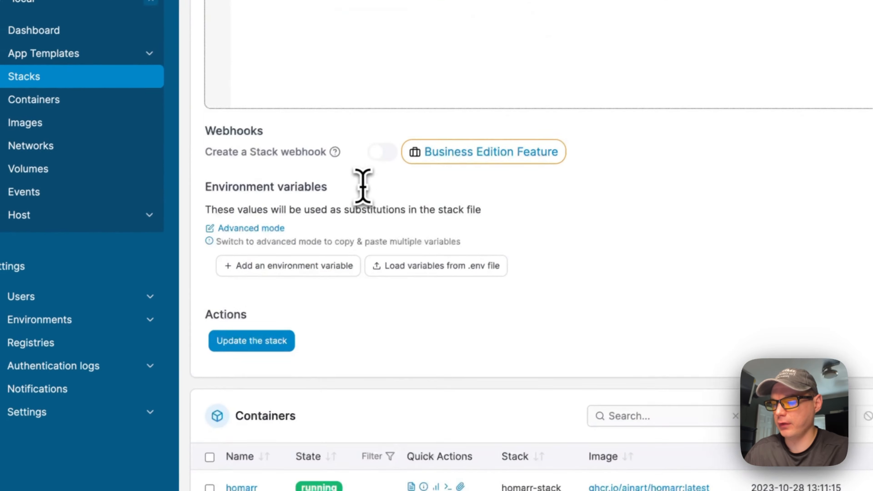
# Look at the stack's update prompt with its re-pull image option, cancel it, and examine the image's latest tag in the compose definition.
pyautogui.scroll(-1, 361, 185)
pyautogui.click(261, 313)
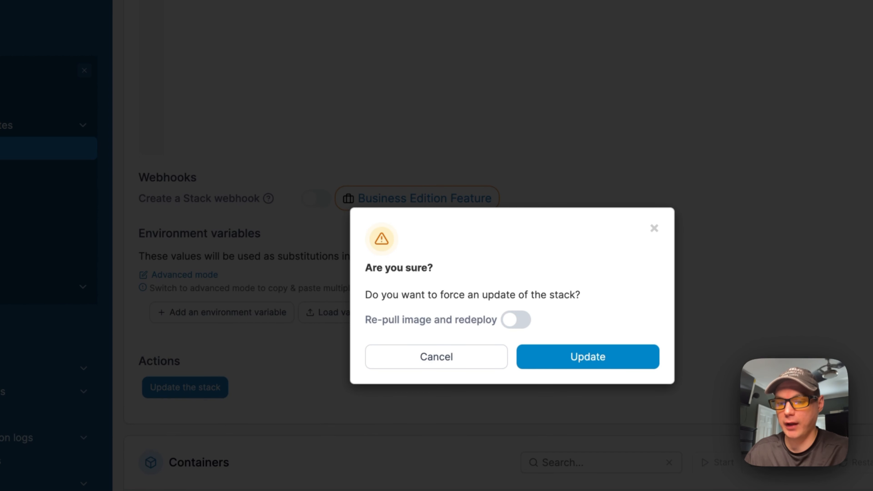
pyautogui.click(395, 365)
pyautogui.scroll(8, 370, 345)
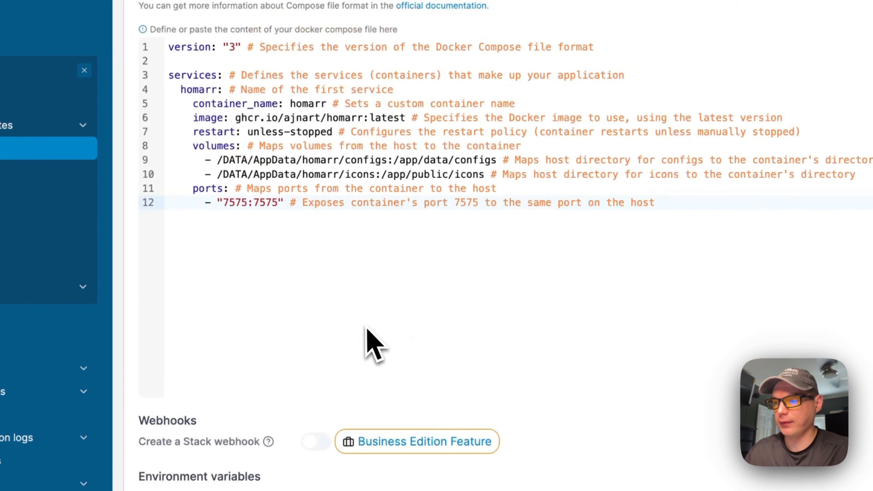
pyautogui.click(371, 157)
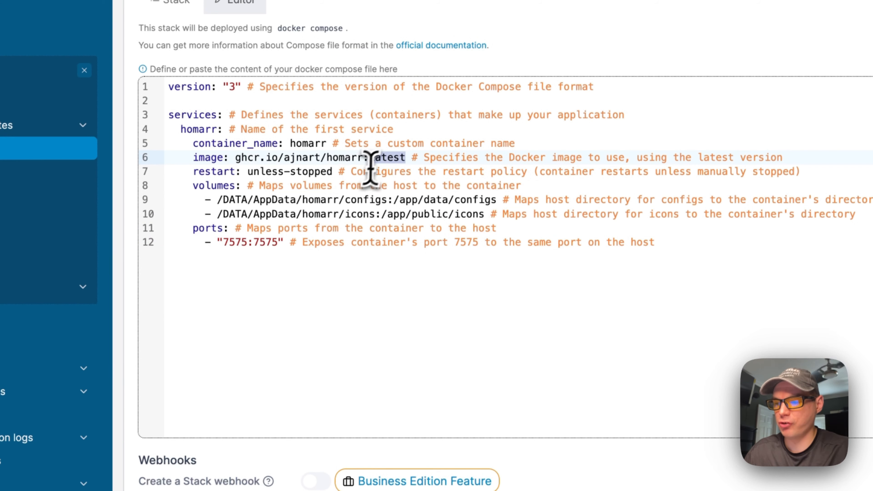
pyautogui.scroll(-3, 373, 184)
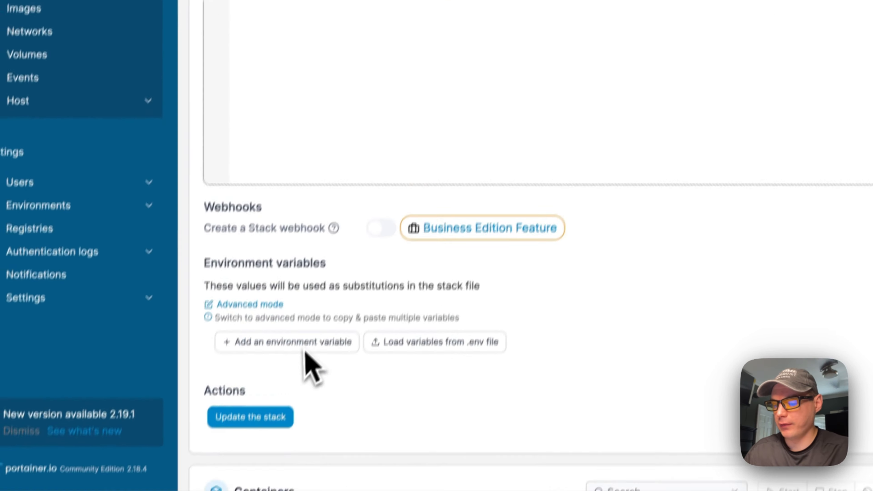
pyautogui.click(263, 359)
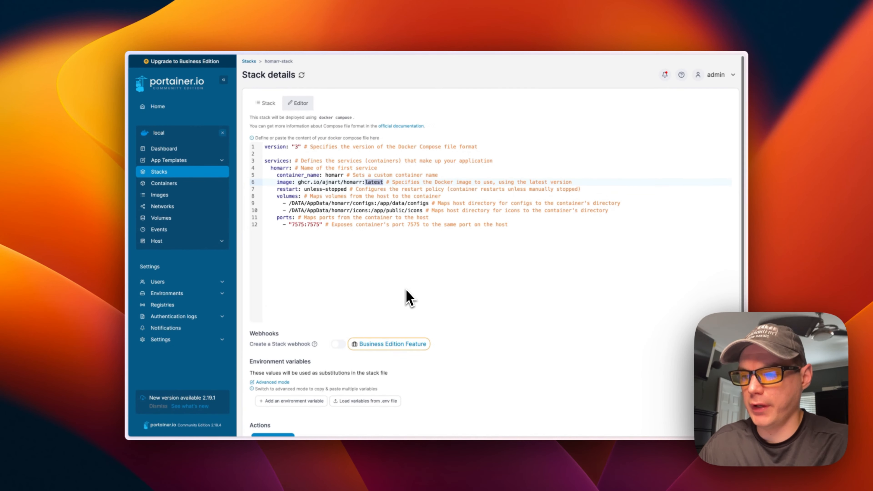
# Open the homarr container from the stack, check its logs, and return to the container details.
pyautogui.scroll(-5, 409, 297)
pyautogui.scroll(-1, 412, 268)
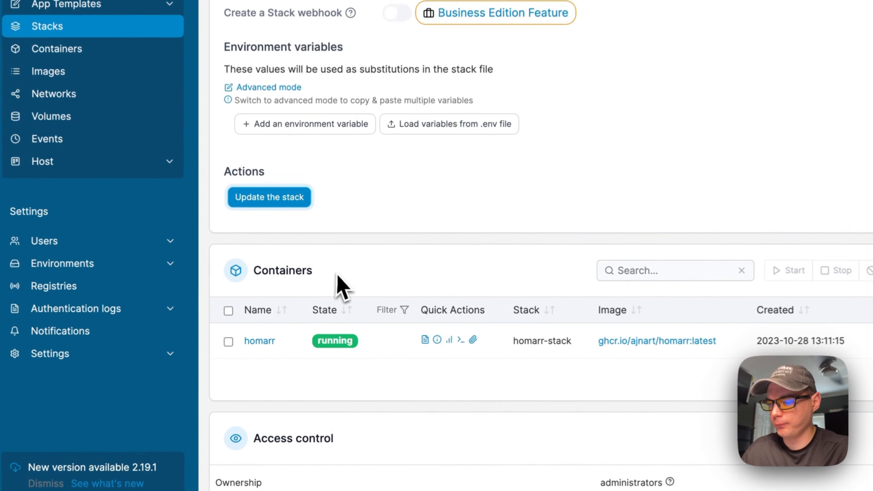
pyautogui.click(257, 342)
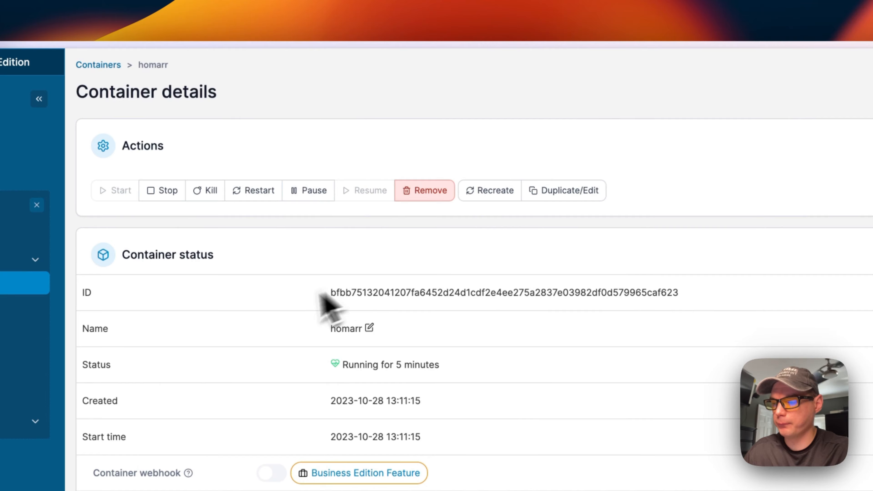
pyautogui.scroll(-5, 341, 296)
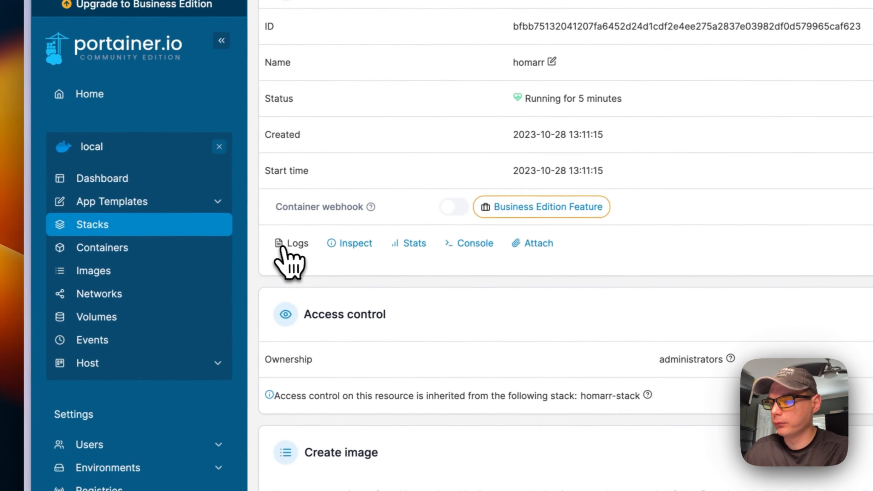
pyautogui.click(285, 244)
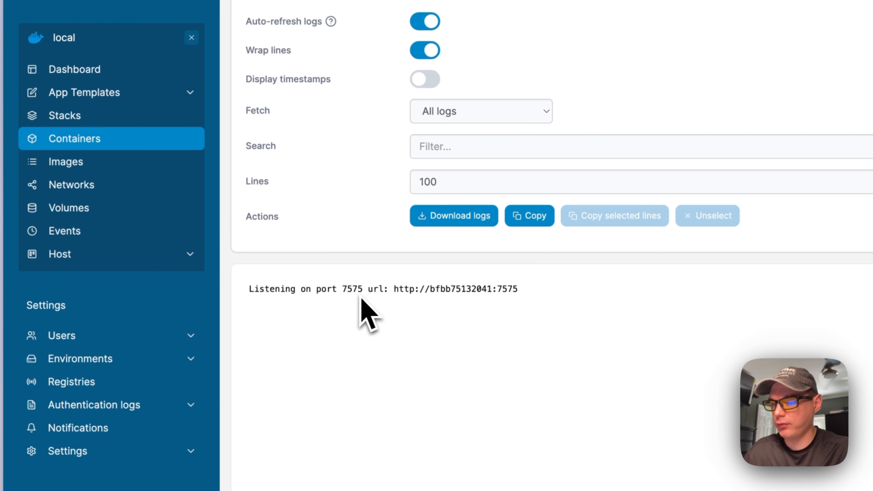
pyautogui.hscroll(-5, 302, 356)
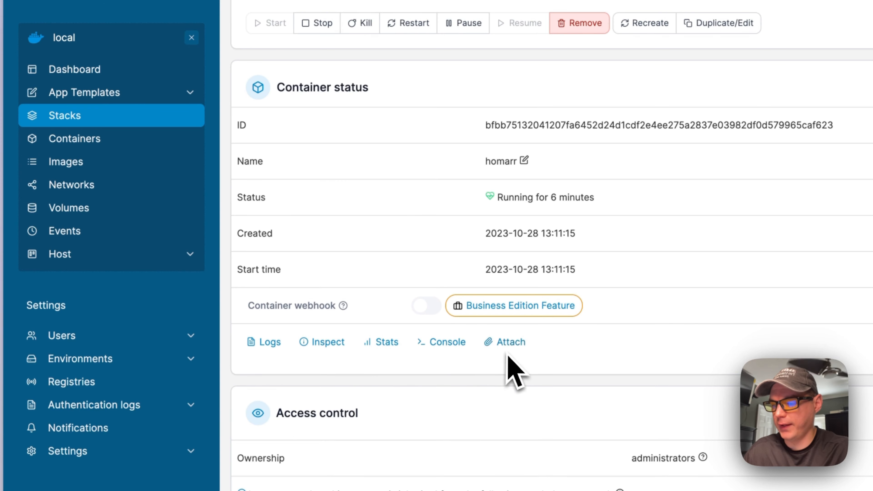
# Examine the homarr container's image and port configuration in its details.
pyautogui.scroll(-9, 481, 364)
pyautogui.scroll(-3, 411, 206)
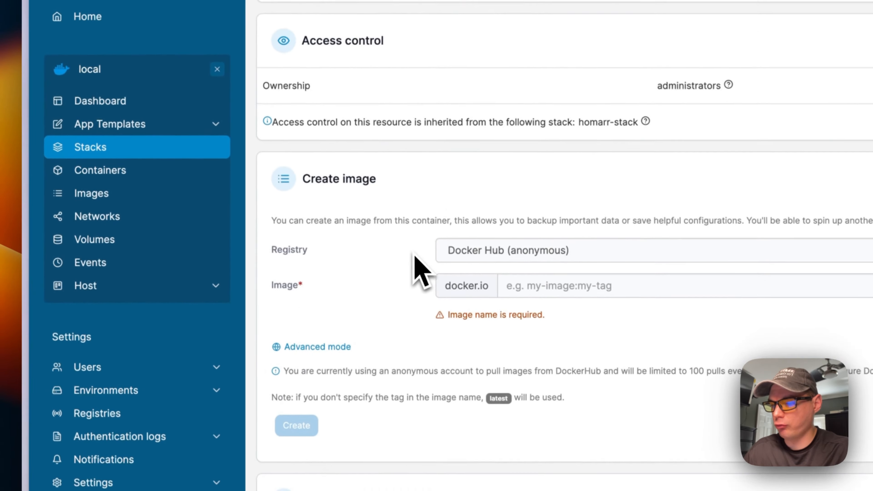
pyautogui.scroll(-2, 425, 323)
pyautogui.scroll(-8, 447, 364)
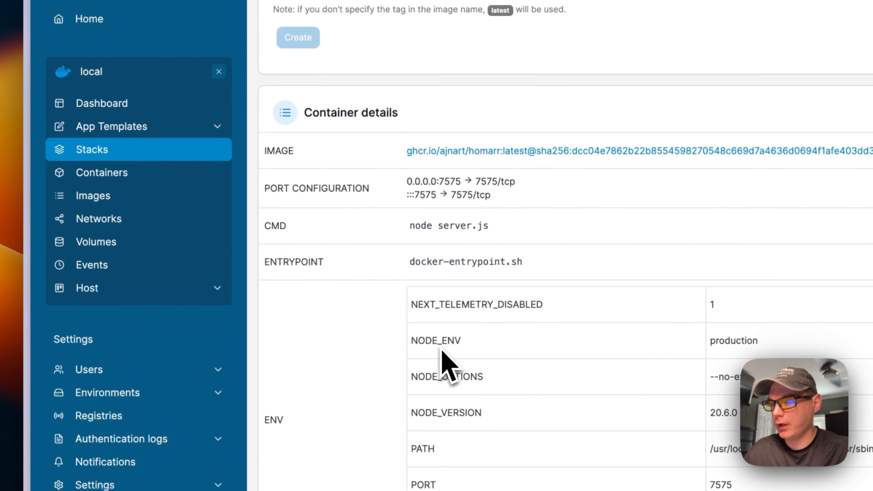
pyautogui.moveTo(275, 156); pyautogui.dragTo(583, 155)
pyautogui.moveTo(395, 229); pyautogui.dragTo(832, 238)
pyautogui.click(535, 296)
pyautogui.moveTo(216, 216); pyautogui.dragTo(463, 230)
pyautogui.click(371, 213)
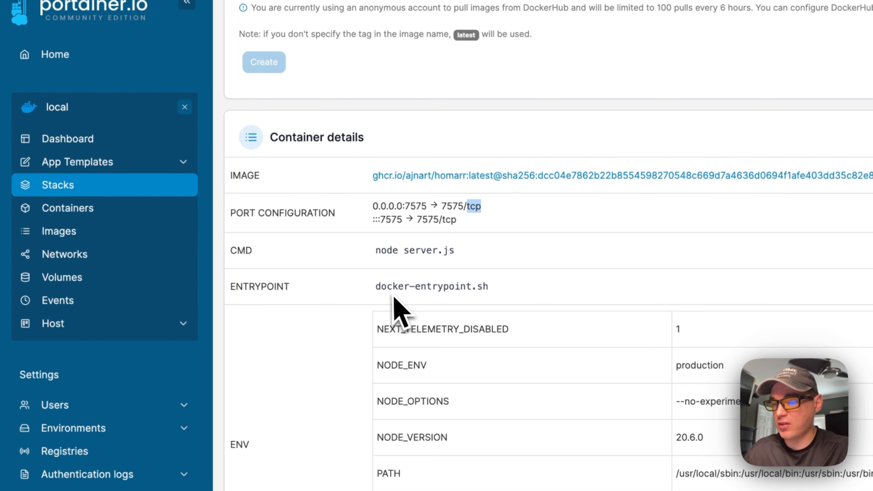
# Examine the container's command, entrypoint, environment variables and labels.
pyautogui.scroll(-2, 359, 304)
pyautogui.moveTo(233, 192); pyautogui.dragTo(614, 196)
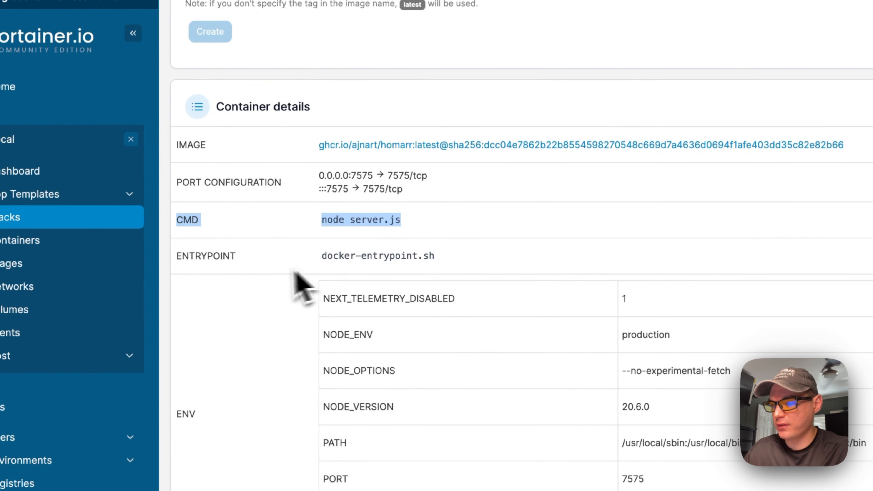
pyautogui.moveTo(179, 256); pyautogui.dragTo(589, 271)
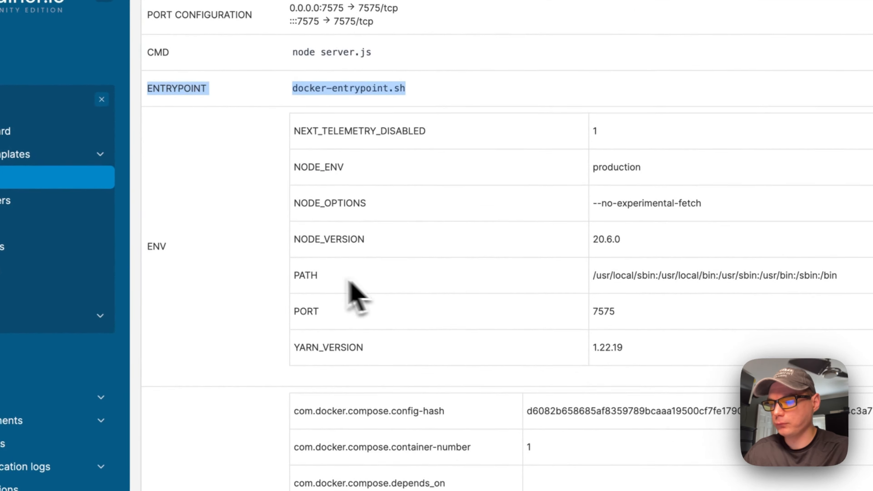
pyautogui.scroll(-4, 430, 279)
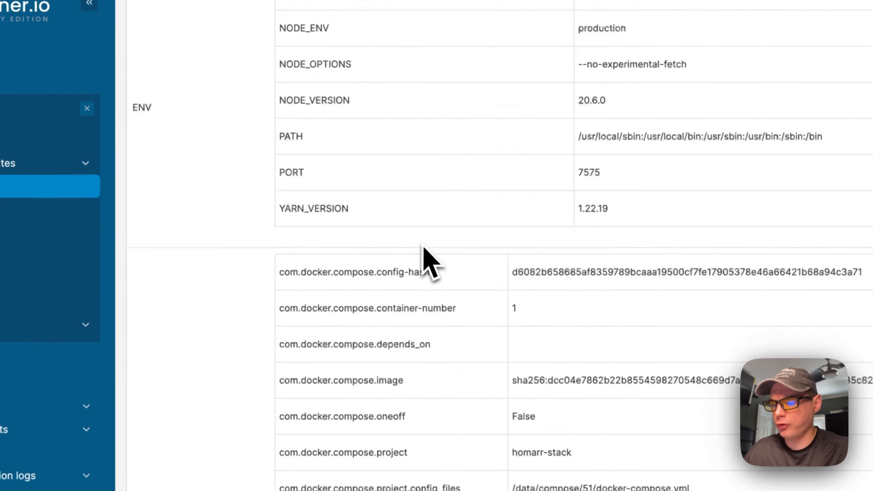
pyautogui.scroll(-20, 424, 249)
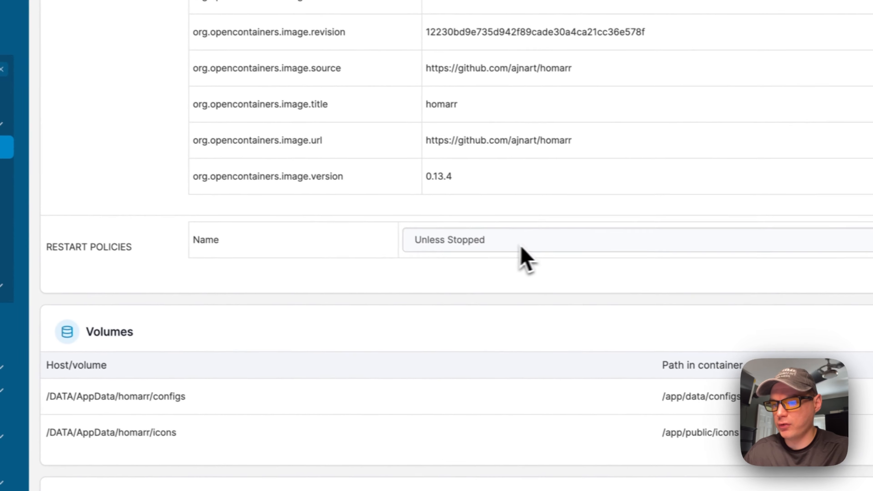
# Look through the container's restart policy choices without changing the policy, and review its volumes and connected networks.
pyautogui.click(512, 183)
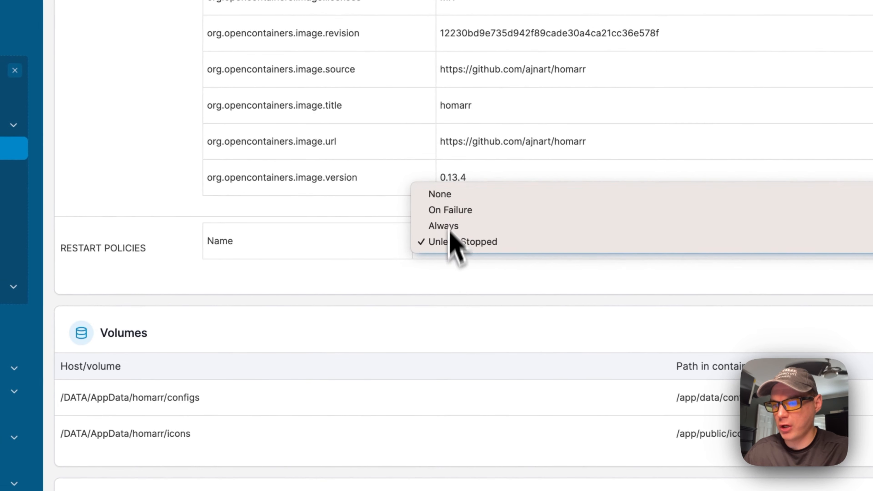
pyautogui.click(368, 290)
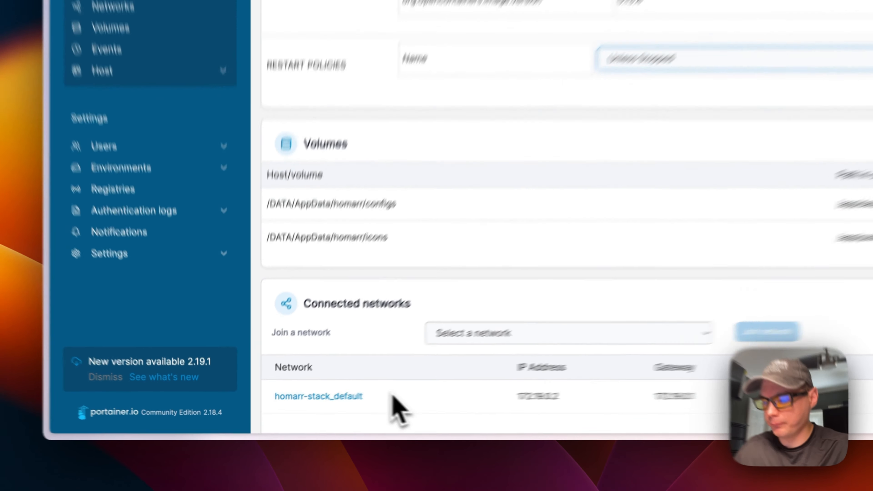
pyautogui.scroll(15, 407, 401)
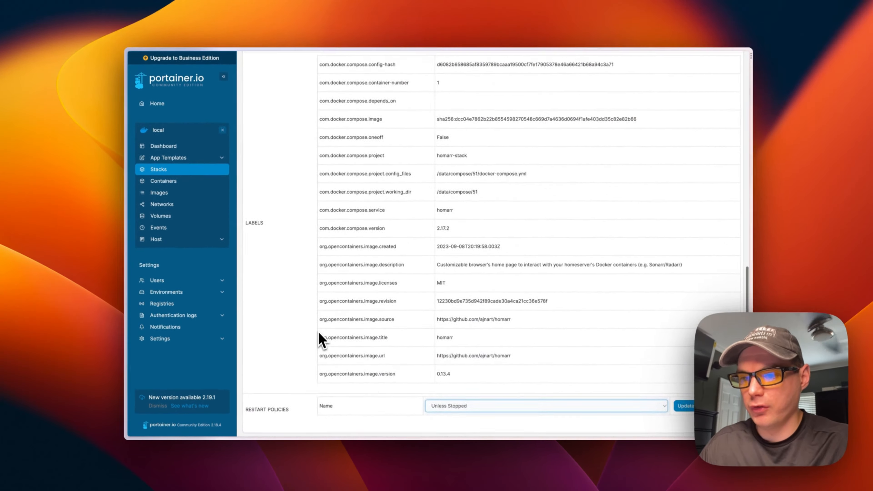
# Open the Homarr dashboard in the browser at 192.168.1.193:7575.
pyautogui.scroll(10, 320, 339)
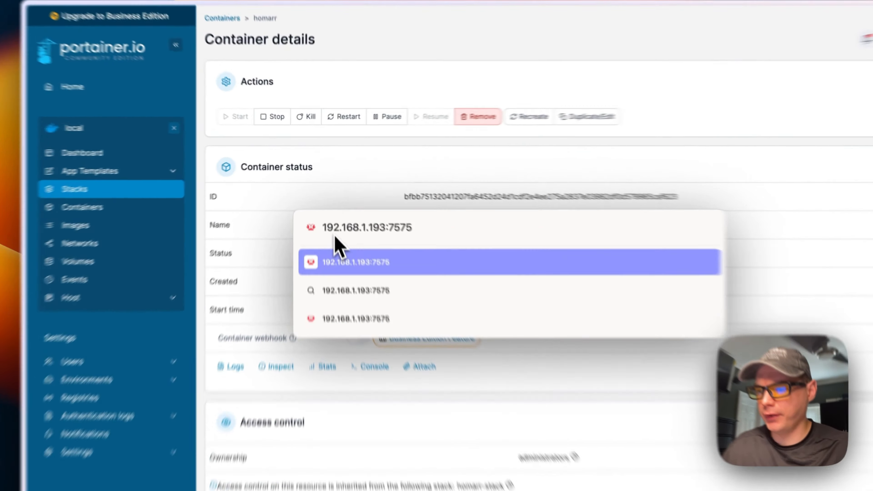
pyautogui.doubleClick(324, 196)
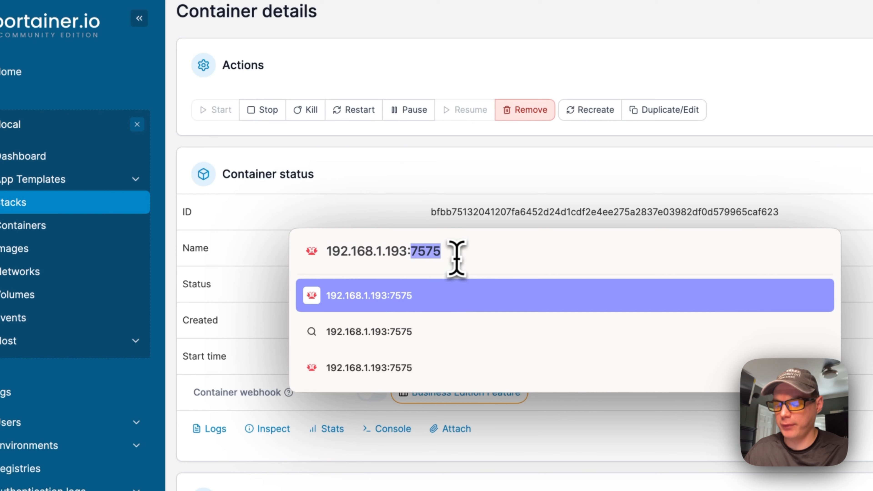
pyautogui.press('Return')
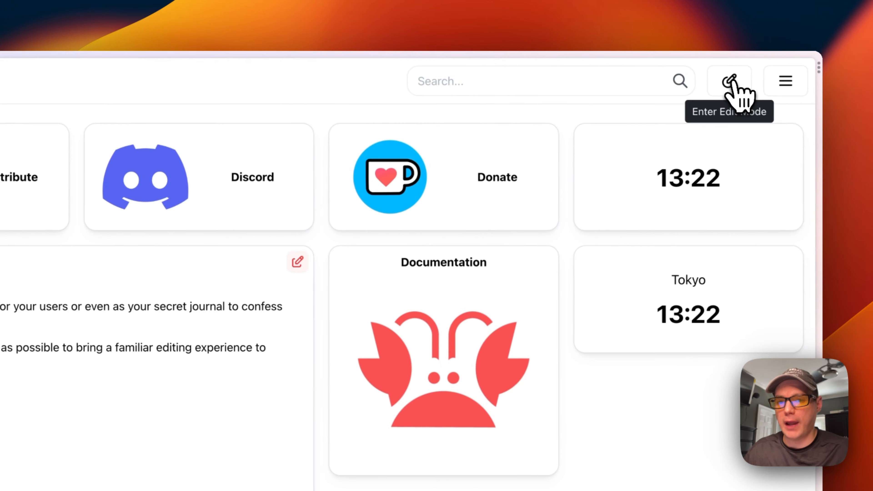
# Enter the dashboard's edit mode and move the Donate tile to the first column, directly above the notebook.
pyautogui.click(735, 83)
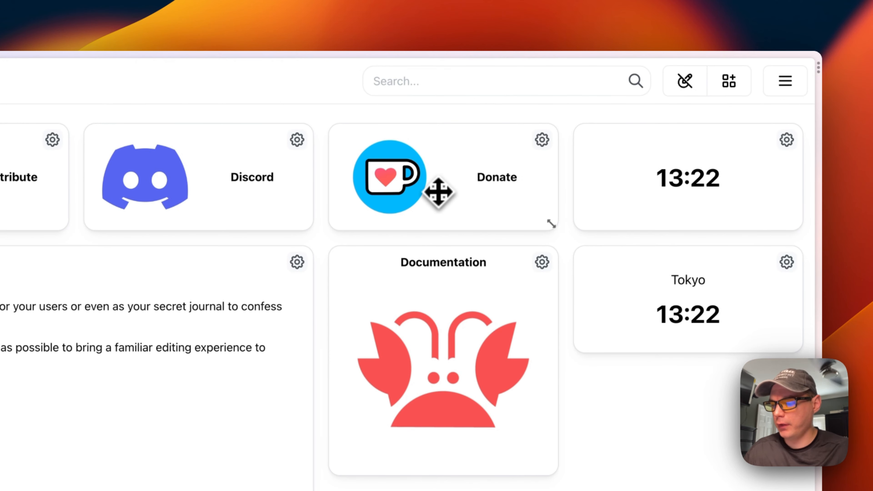
pyautogui.moveTo(441, 193); pyautogui.dragTo(406, 275)
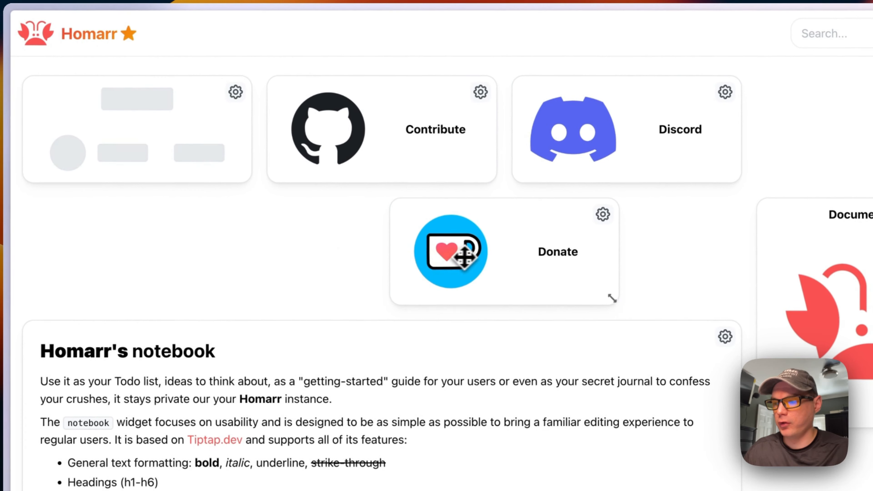
pyautogui.moveTo(458, 264); pyautogui.dragTo(74, 265)
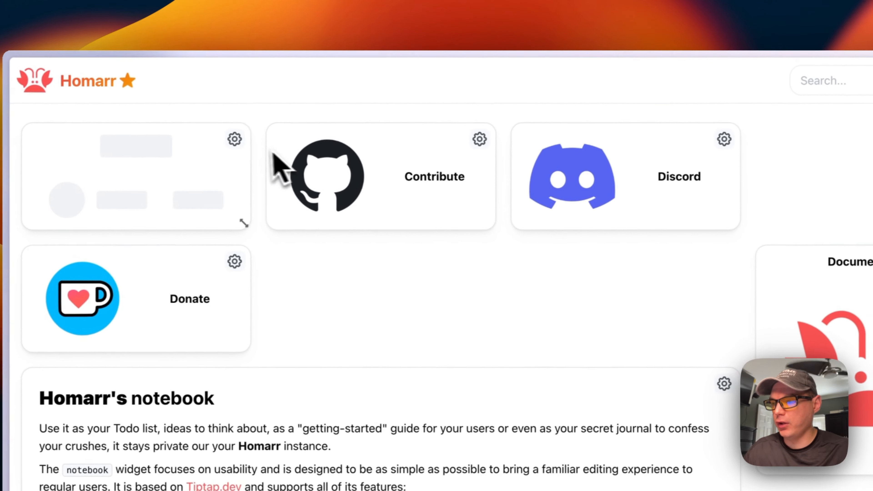
# Check the Contribute tile's options, and search the dashboard for "doc", opening the Documentation result and closing its page.
pyautogui.click(281, 132)
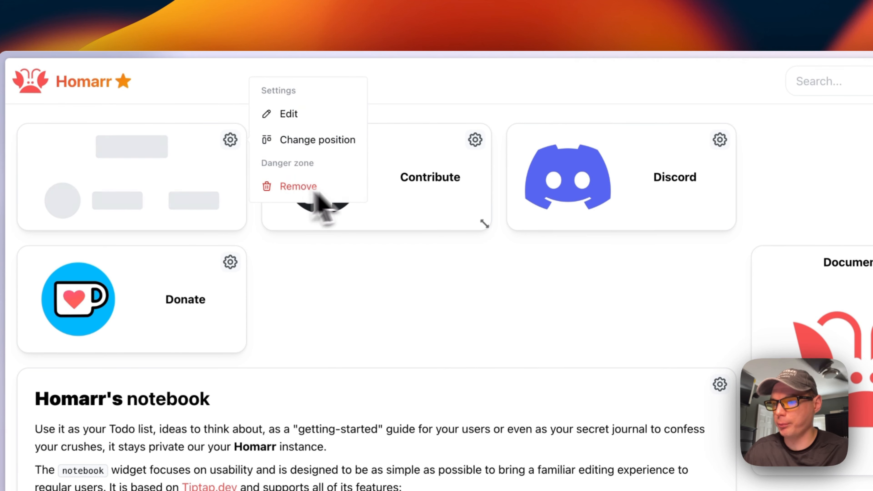
pyautogui.click(857, 82)
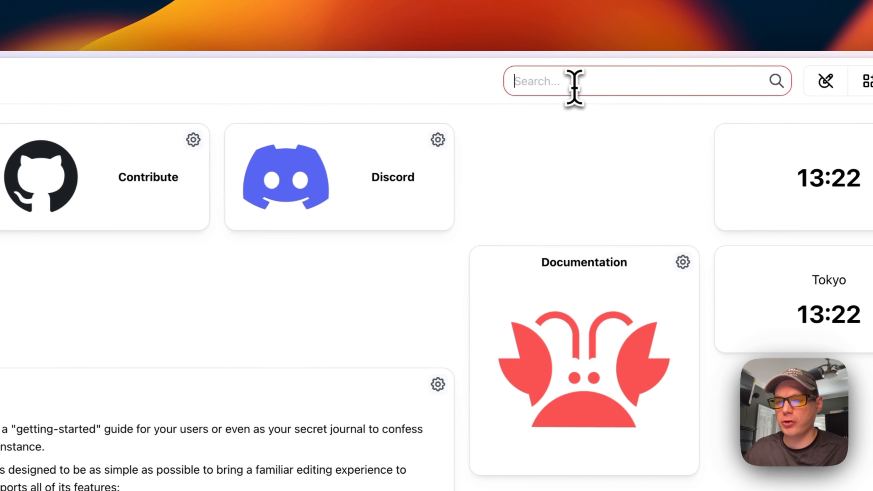
pyautogui.write('doc')
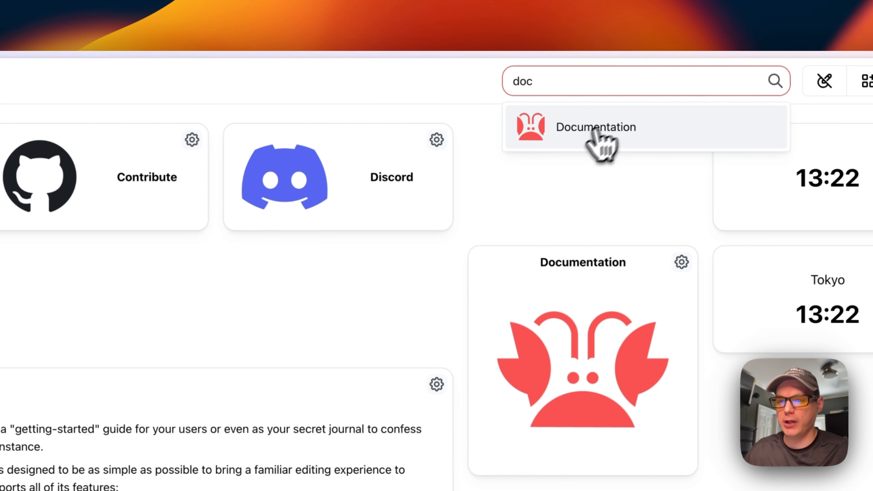
pyautogui.click(565, 137)
pyautogui.press('super+w')
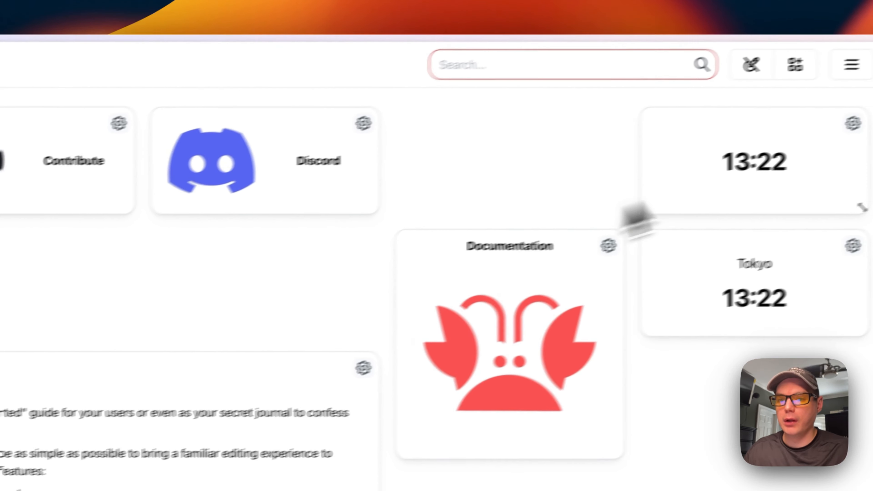
pyautogui.click(692, 80)
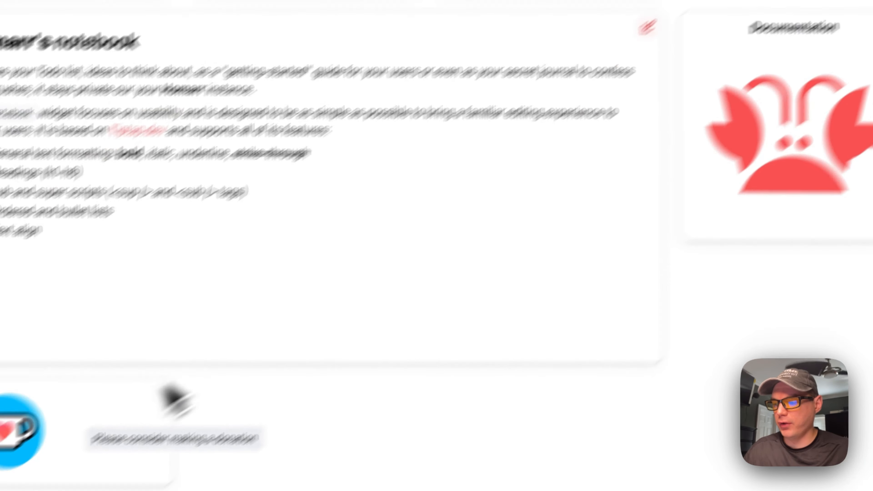
pyautogui.click(791, 55)
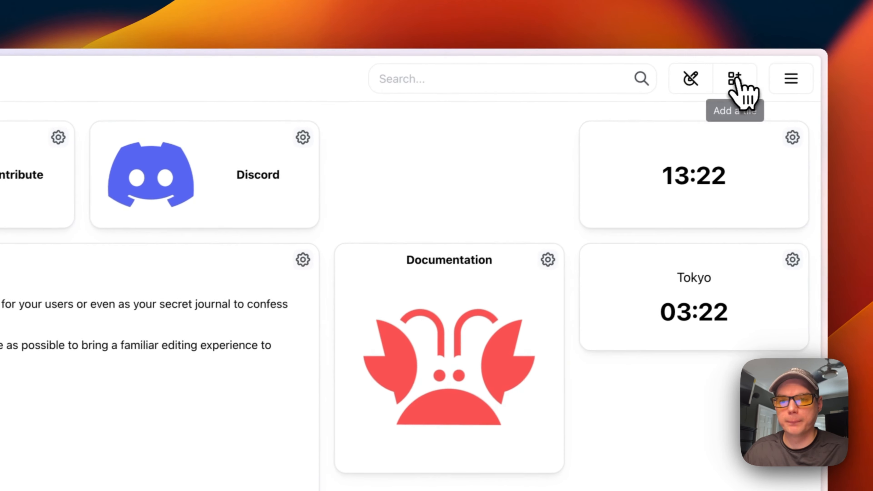
pyautogui.click(731, 81)
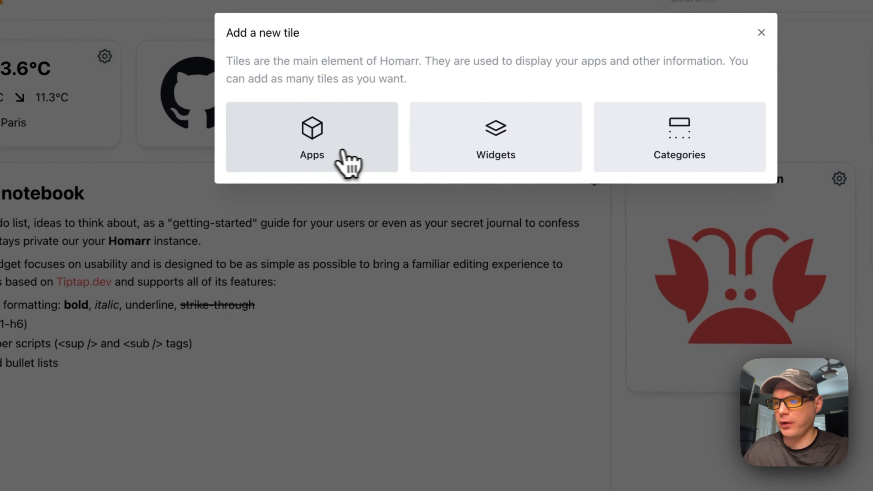
pyautogui.click(222, 220)
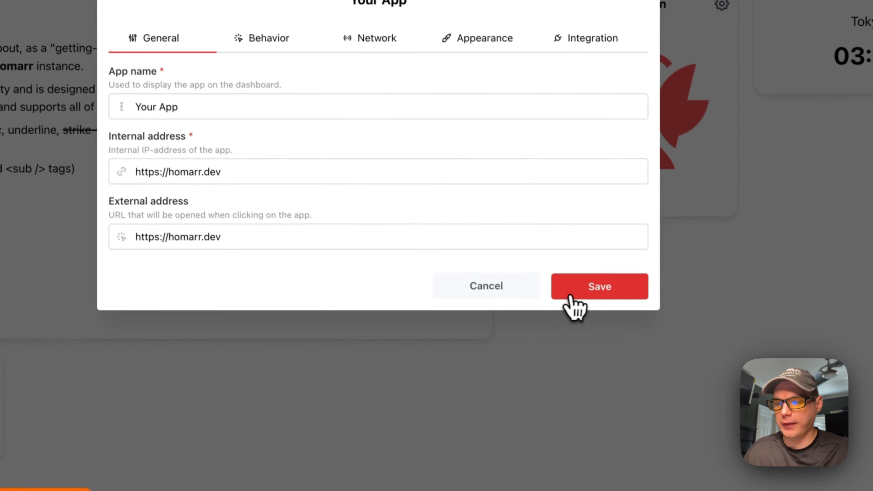
pyautogui.click(690, 466)
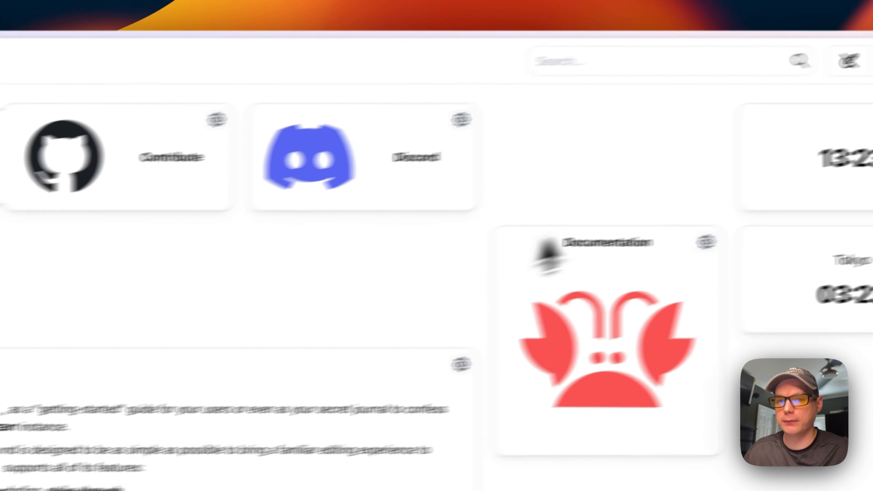
# Switch the dashboard to dark mode and back to light mode, and open and dismiss the edit mode password dialog.
pyautogui.click(784, 83)
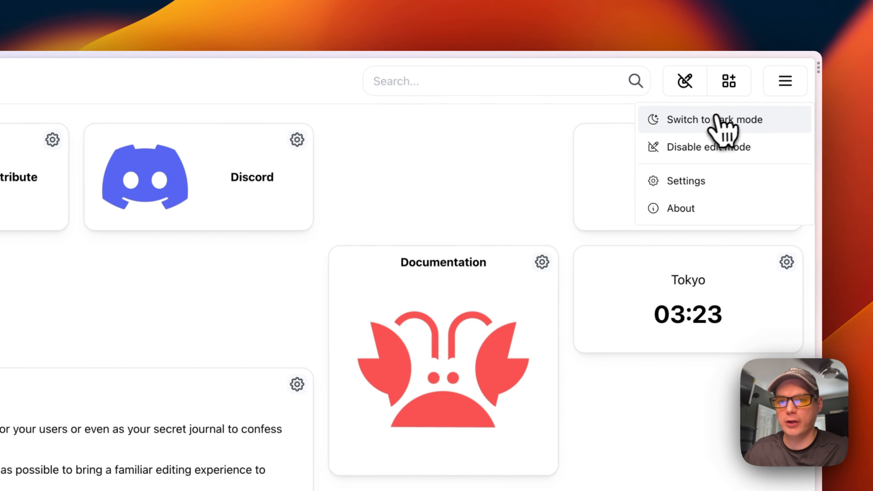
pyautogui.click(702, 120)
pyautogui.click(702, 120)
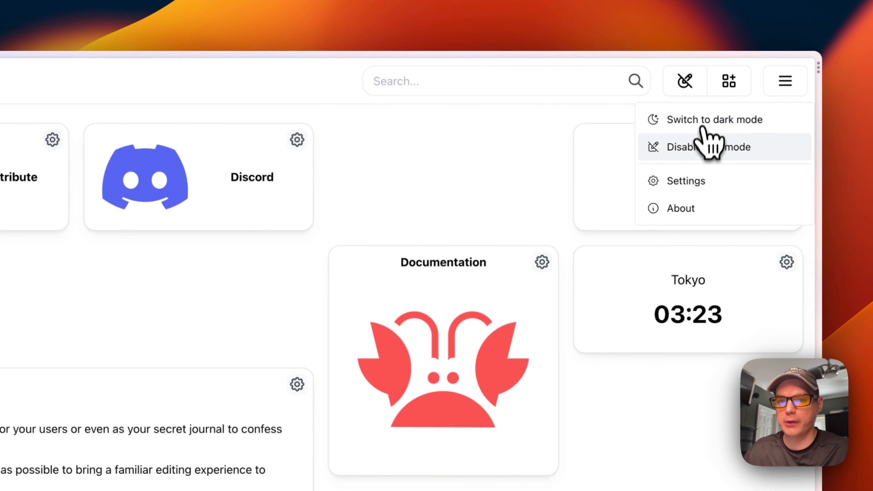
pyautogui.click(691, 147)
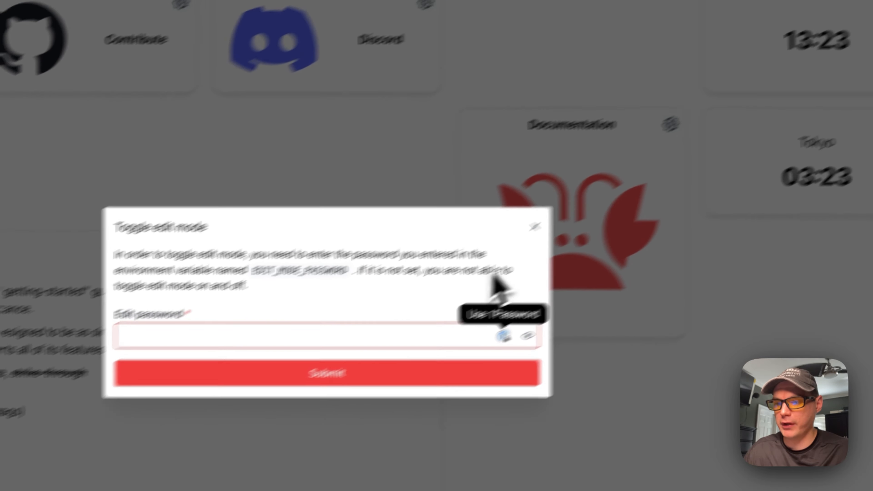
pyautogui.click(686, 157)
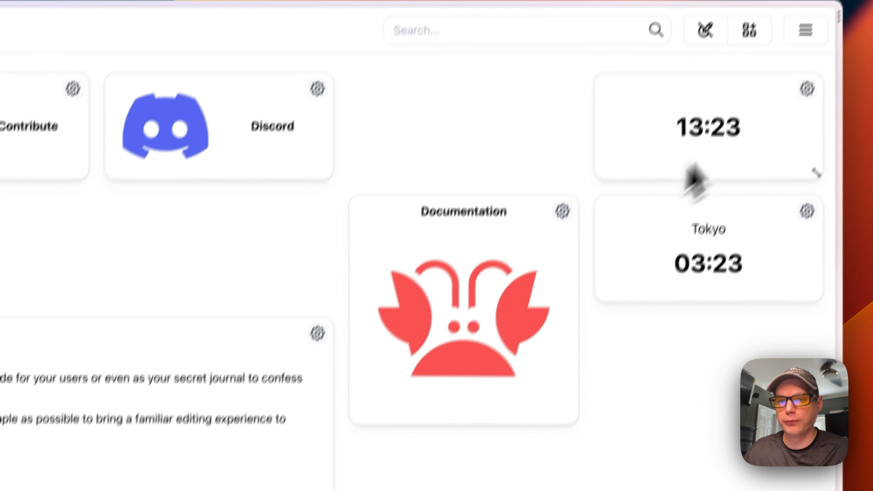
# Review the common settings, toggling opening search results in a new tab off and on and checking the available configurations.
pyautogui.click(805, 30)
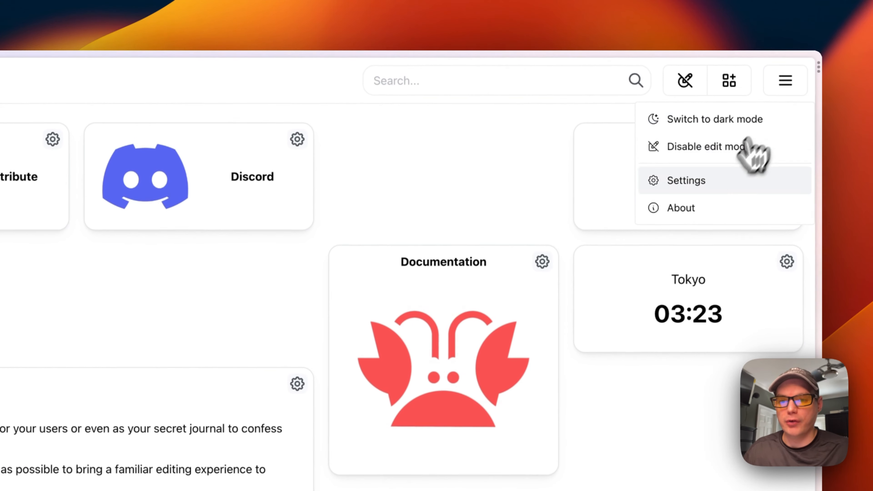
pyautogui.click(711, 136)
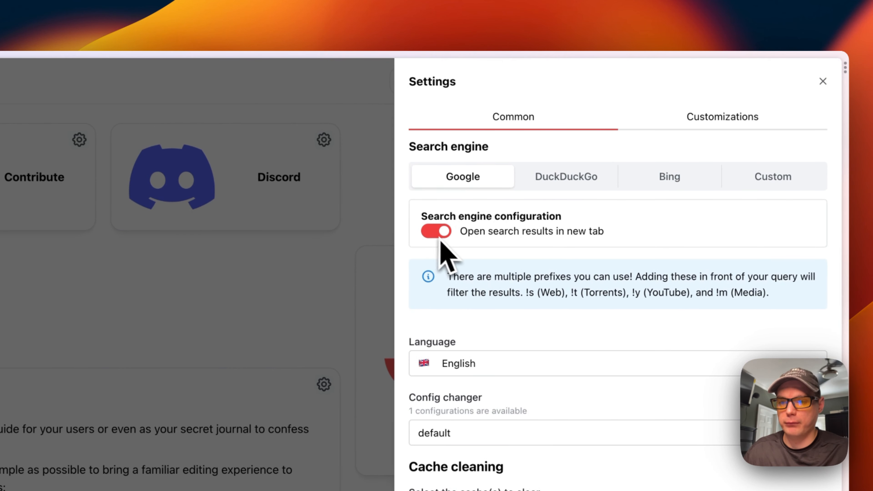
pyautogui.click(430, 232)
pyautogui.click(430, 232)
pyautogui.scroll(-1, 463, 330)
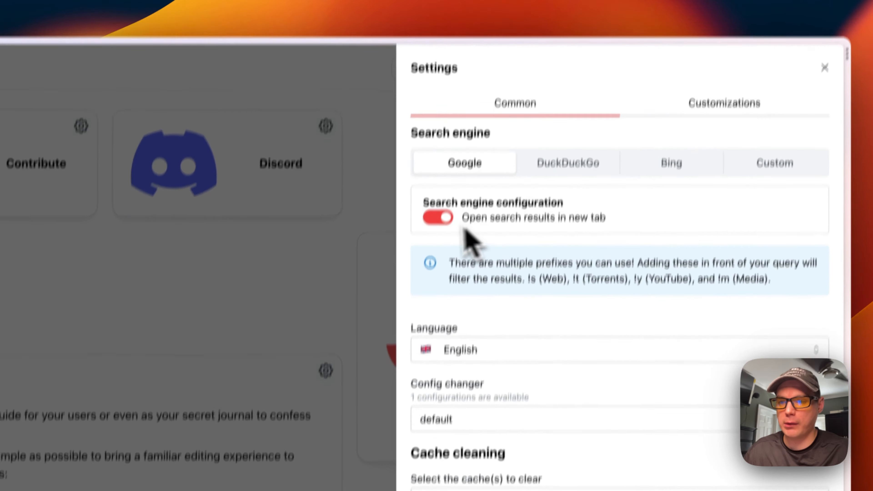
pyautogui.scroll(-1, 478, 237)
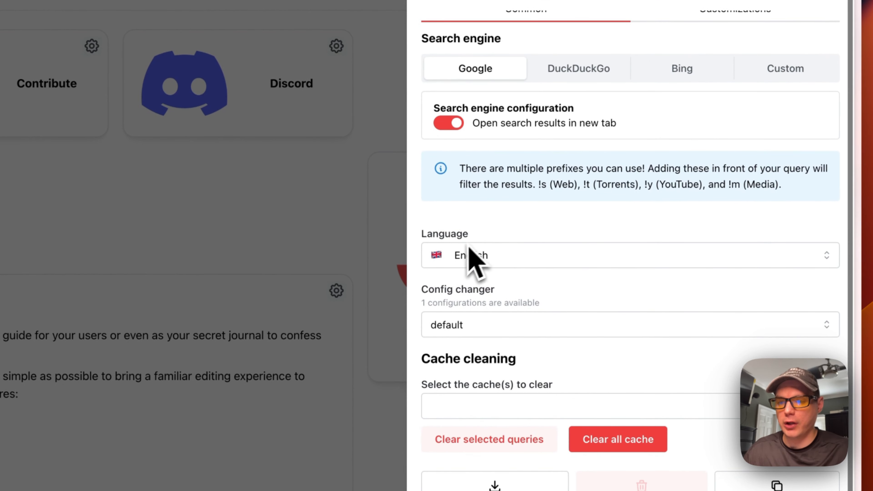
pyautogui.click(448, 325)
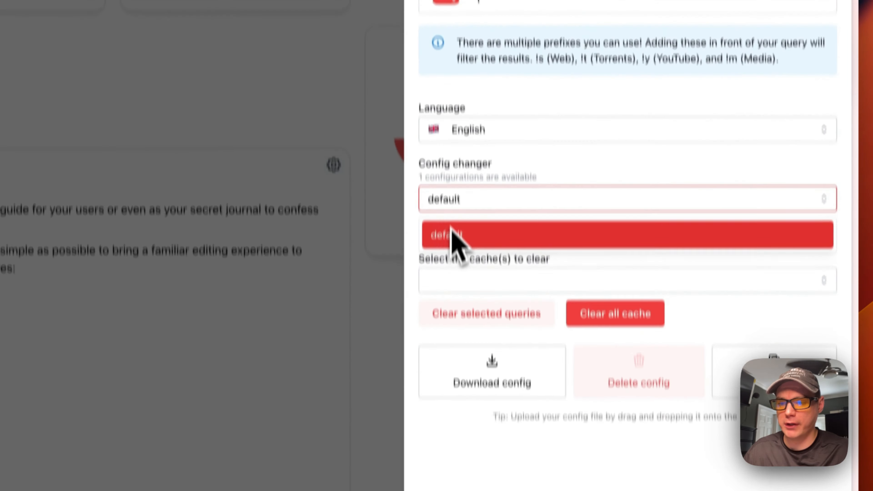
pyautogui.click(454, 360)
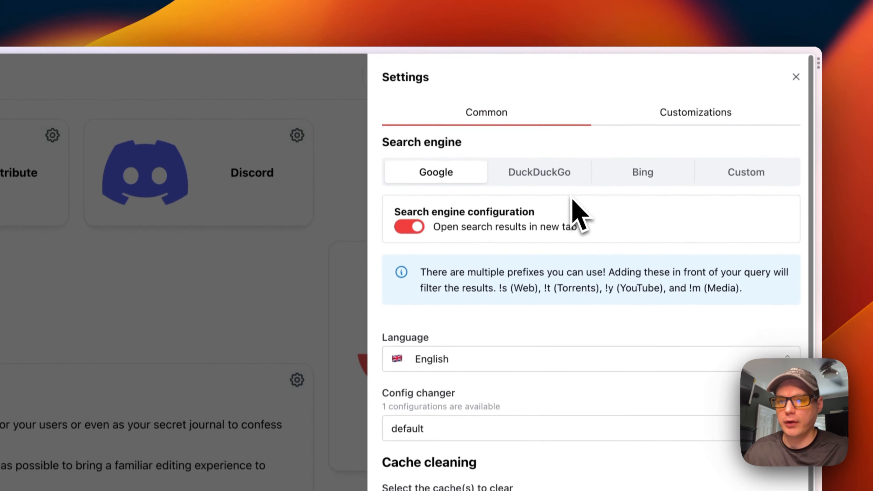
# Examine the Layout and Accessibility sections of the dashboard's customization settings, collapsing each one again.
pyautogui.click(659, 121)
pyautogui.click(534, 196)
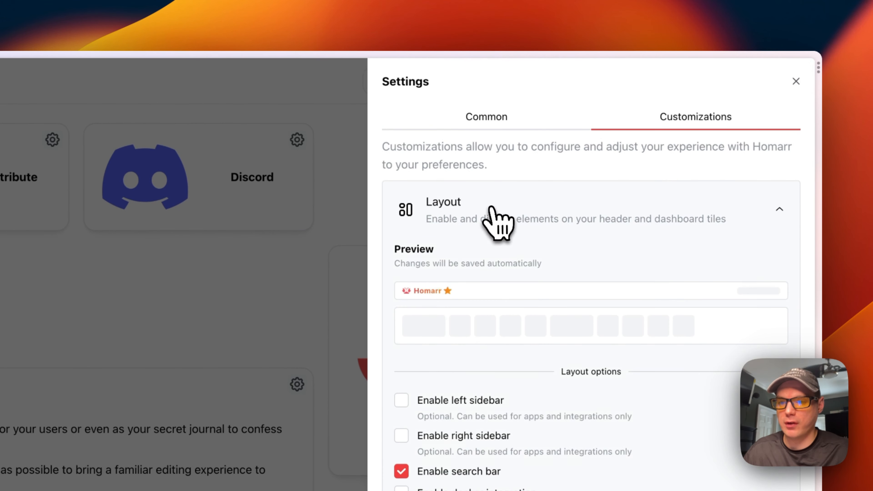
pyautogui.click(486, 196)
pyautogui.click(500, 213)
pyautogui.click(501, 202)
pyautogui.click(493, 266)
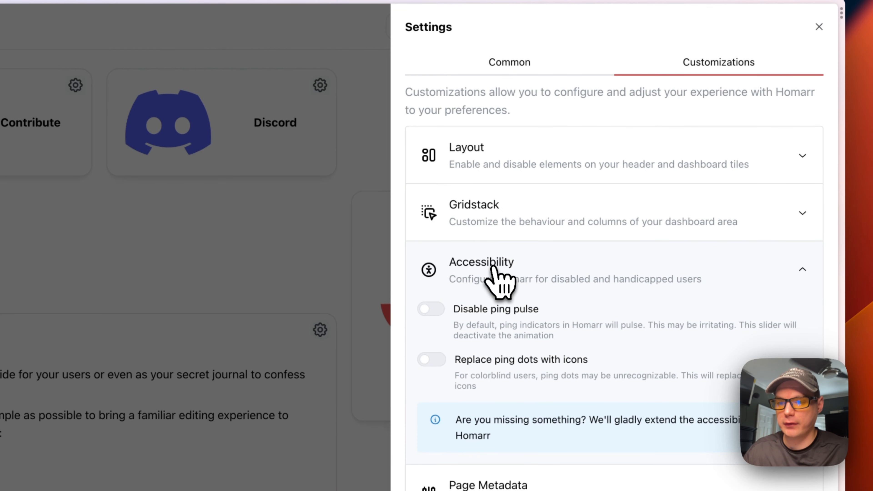
pyautogui.click(512, 266)
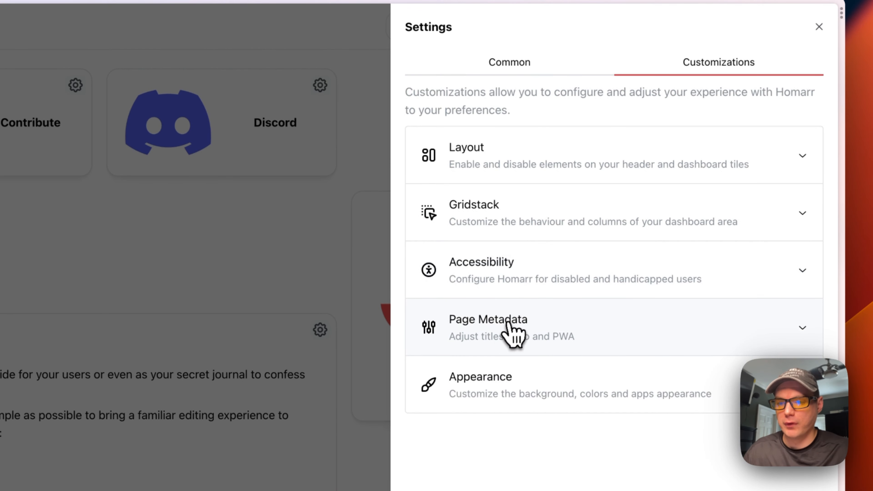
# Look through the Appearance options for background, colors, app opacity and custom CSS, and close the settings.
pyautogui.click(504, 378)
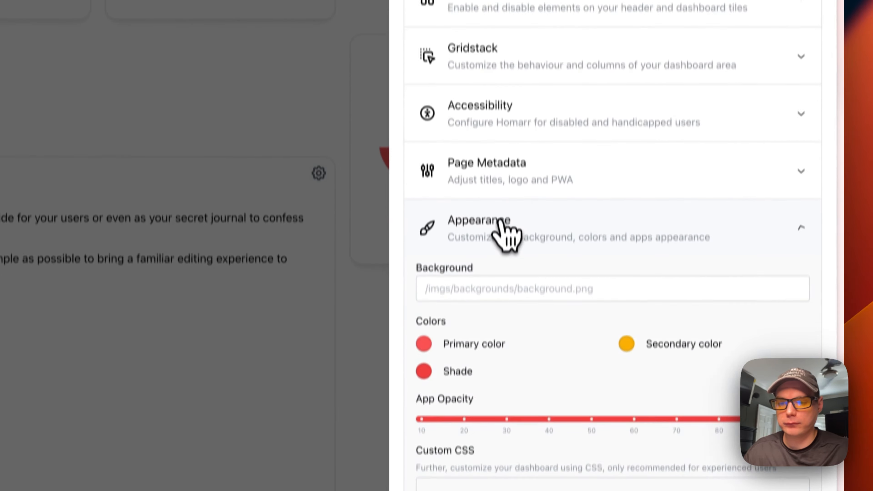
pyautogui.scroll(-2, 483, 356)
pyautogui.scroll(1, 483, 355)
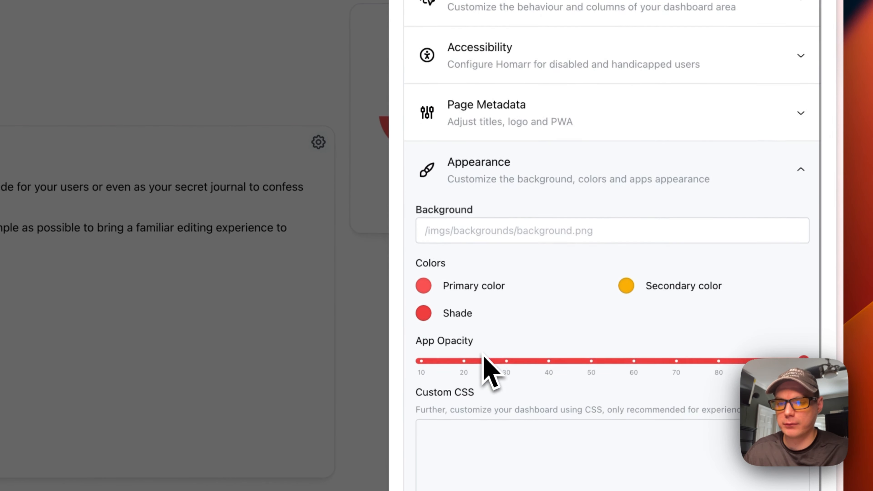
pyautogui.scroll(1, 483, 355)
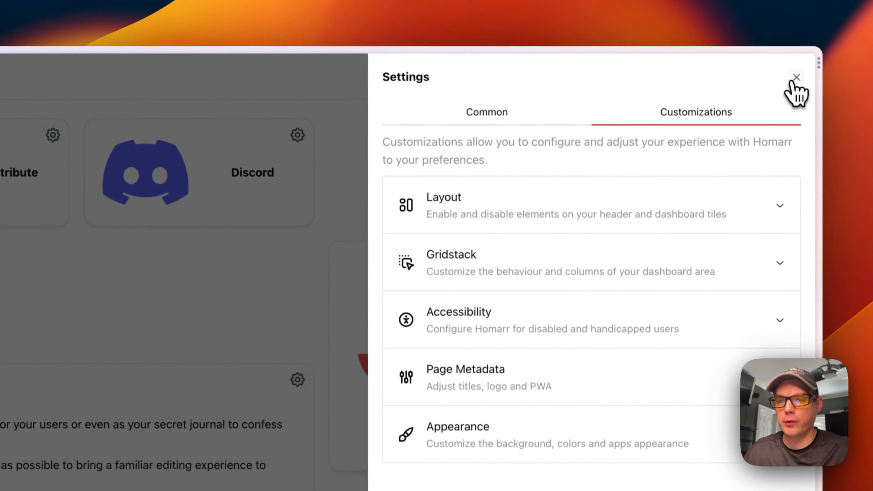
pyautogui.click(788, 82)
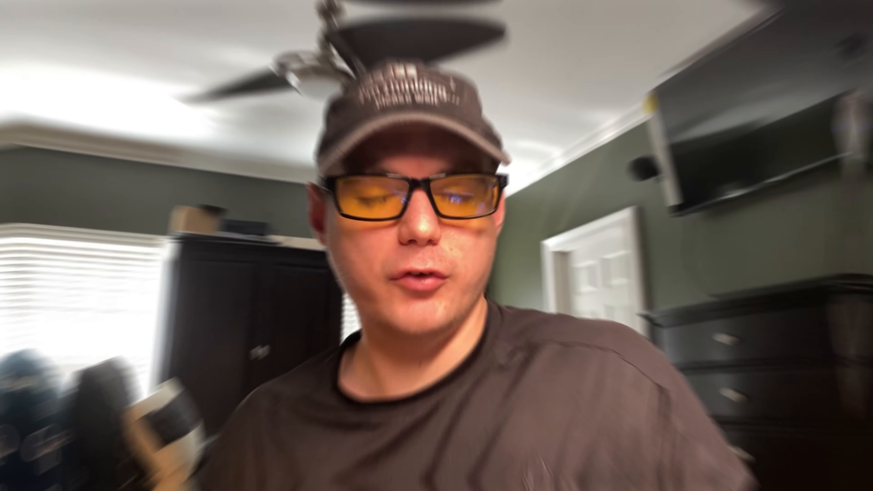